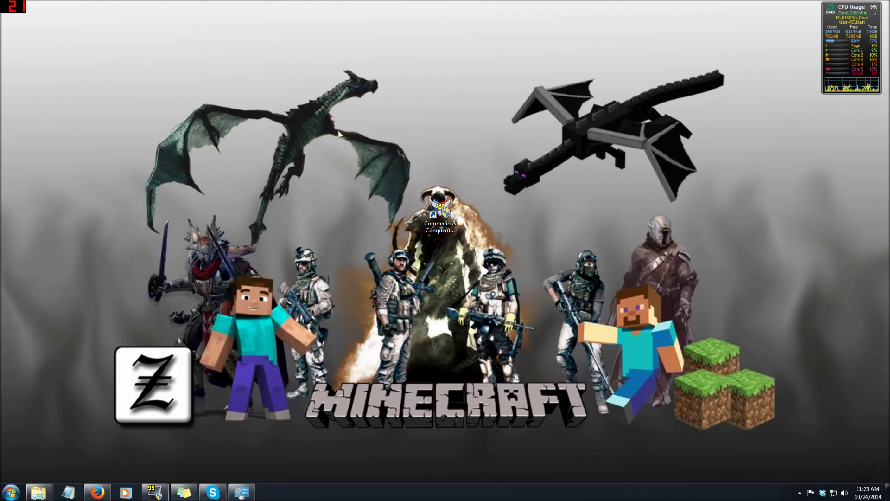
Tidy the desktop selection and return to the Network and Sharing Center.
{"action": "left_click", "coordinate": [440, 211]}
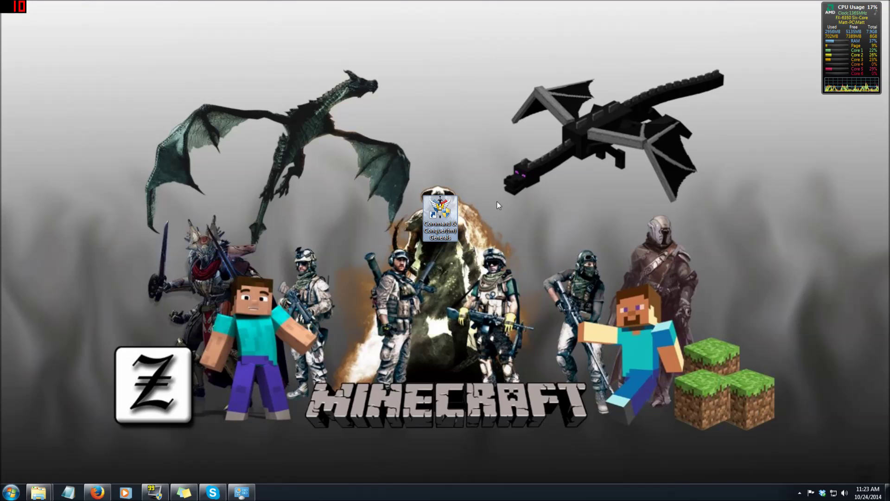
{"action": "left_click", "coordinate": [370, 119]}
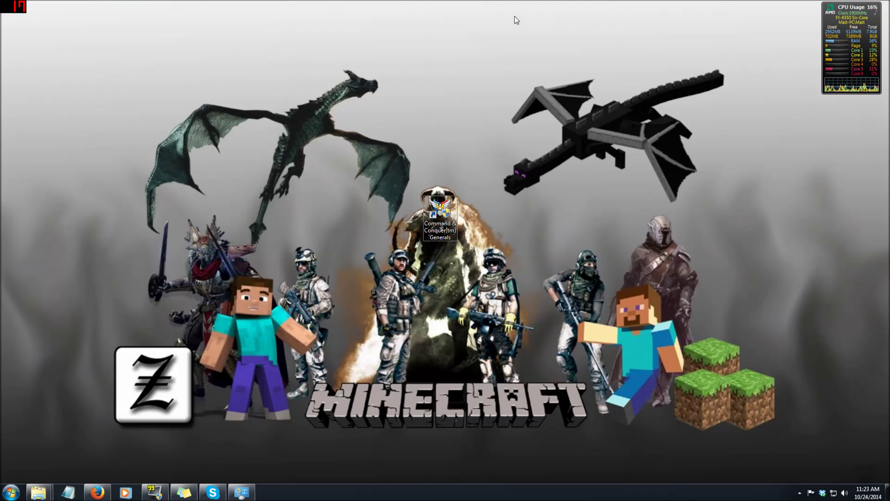
{"action": "left_click_drag", "start_coordinate": [514, 17], "coordinate": [800, 201]}
{"action": "left_click", "coordinate": [246, 493]}
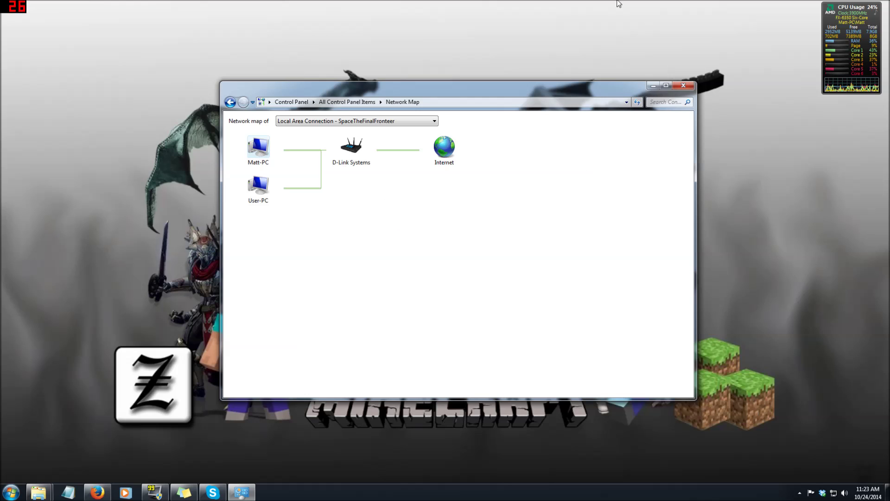
{"action": "left_click", "coordinate": [230, 102]}
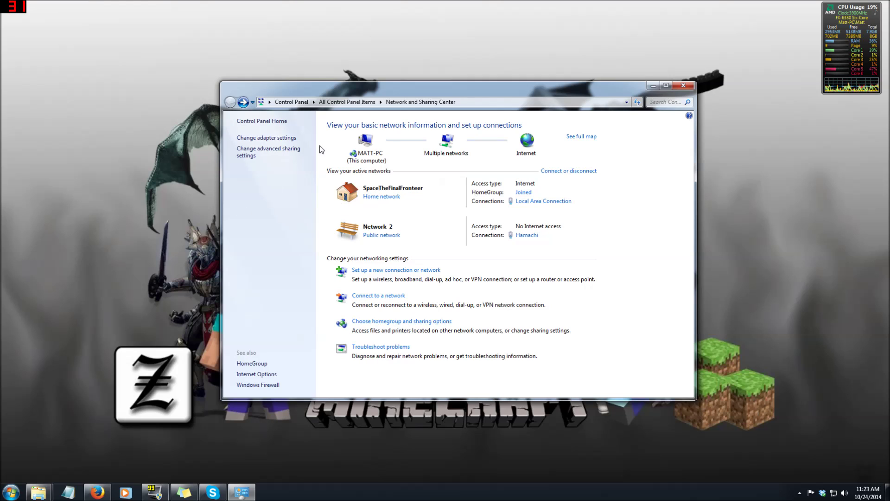
Close Network and Sharing Center, open Control Panel and search it for 'h'.
{"action": "left_click", "coordinate": [688, 85]}
{"action": "left_click", "coordinate": [12, 493]}
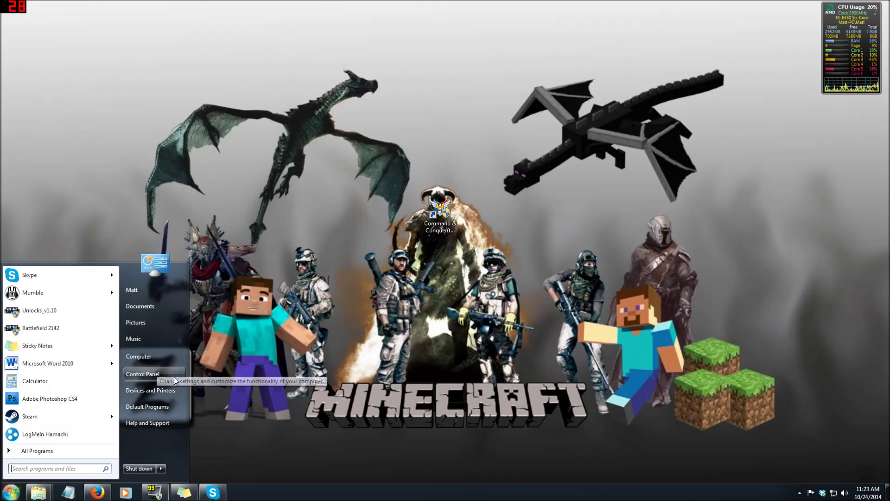
{"action": "left_click", "coordinate": [142, 376]}
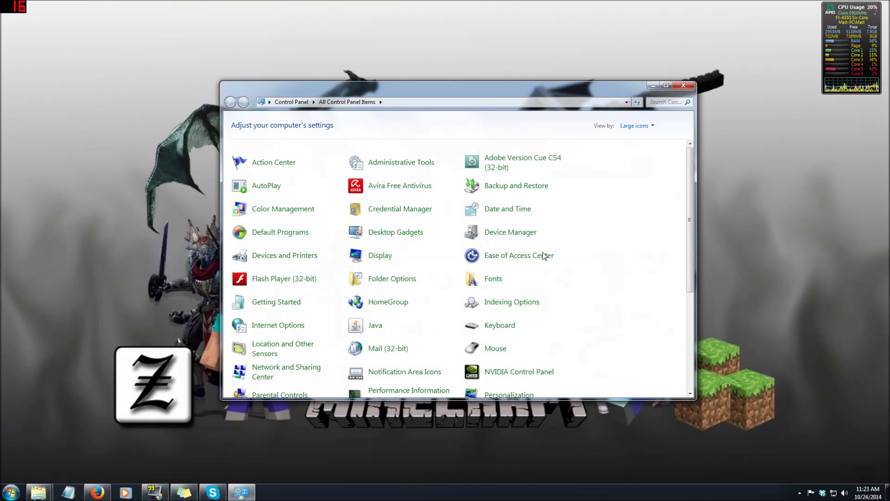
{"action": "left_click", "coordinate": [664, 102]}
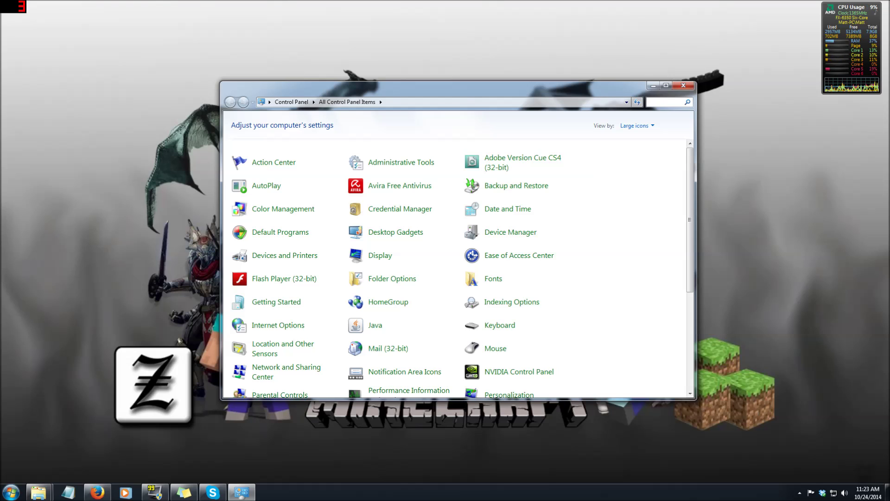
{"action": "type", "text": "h"}
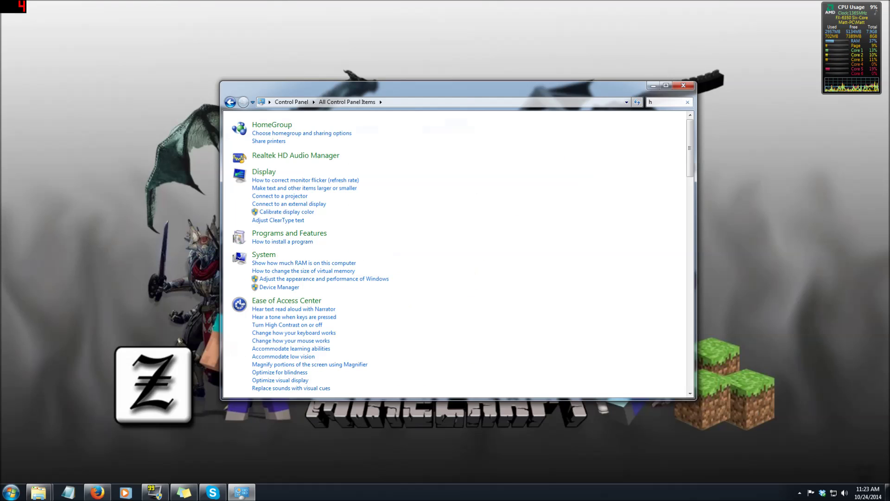
Open the HomeGroup result to confirm homegroup membership, then close that window.
{"action": "left_click", "coordinate": [265, 126]}
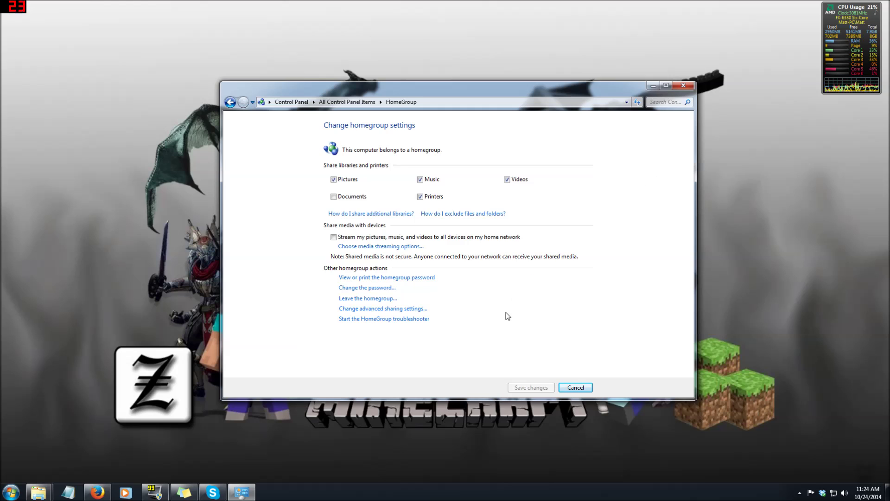
{"action": "left_click", "coordinate": [691, 86]}
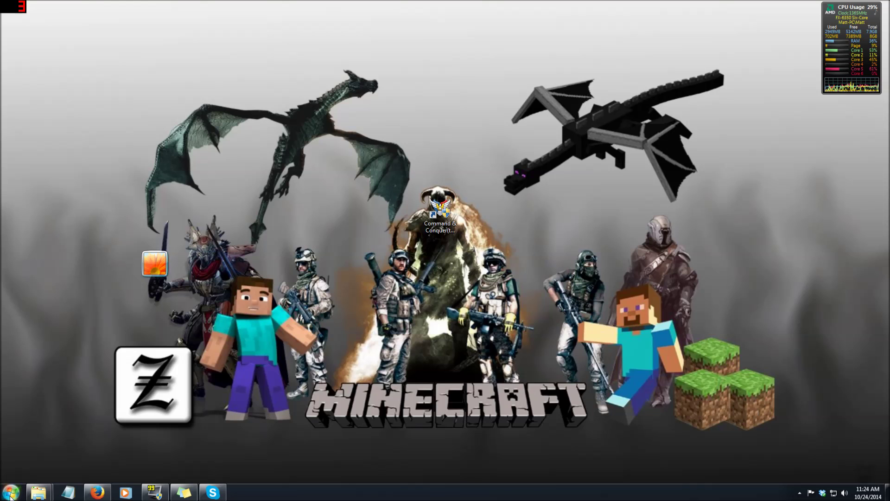
{"action": "left_click", "coordinate": [10, 493]}
Find Command & Conquer The First Decade in Windows Firewall's allowed programs list.
{"action": "left_click", "coordinate": [153, 372]}
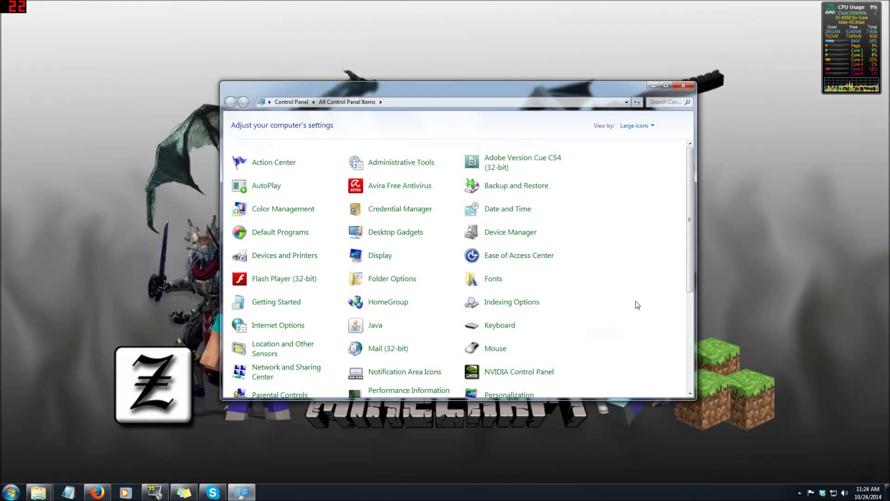
{"action": "scroll", "coordinate": [631, 306], "scroll_direction": "down", "scroll_amount": 5}
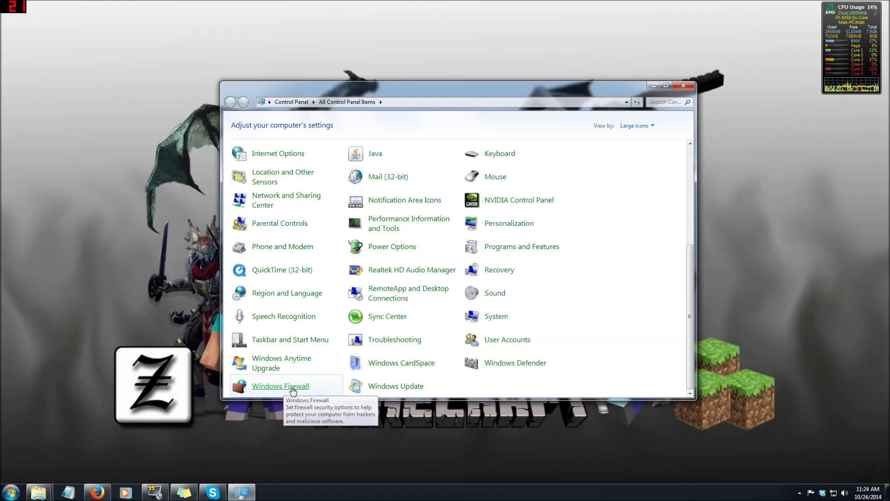
{"action": "left_click", "coordinate": [262, 390]}
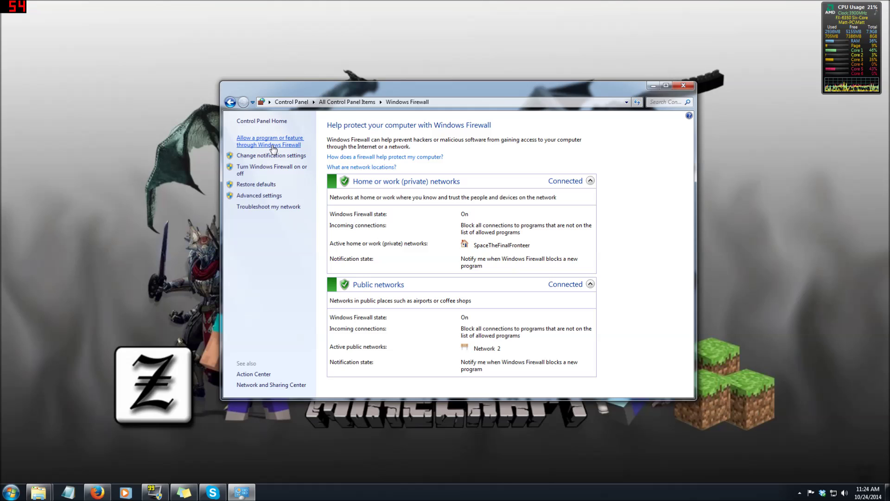
{"action": "left_click", "coordinate": [273, 148]}
{"action": "scroll", "coordinate": [468, 217], "scroll_direction": "down", "scroll_amount": 6}
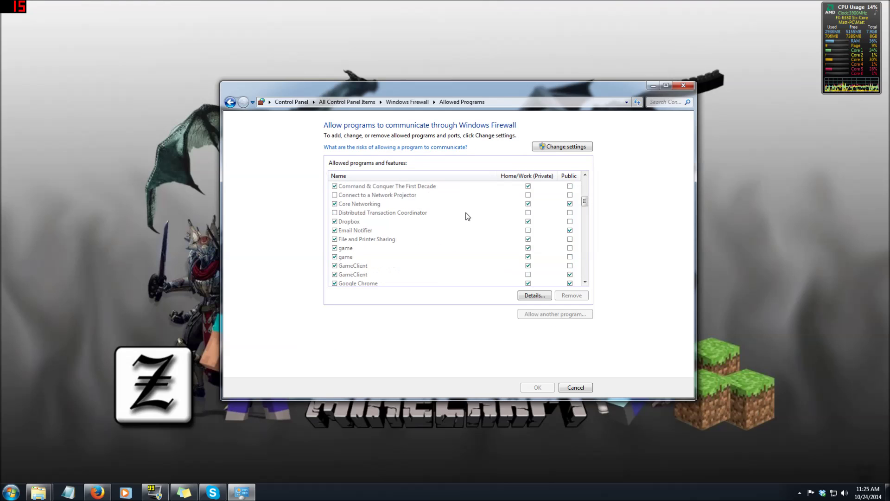
{"action": "scroll", "coordinate": [459, 216], "scroll_direction": "up", "scroll_amount": 2}
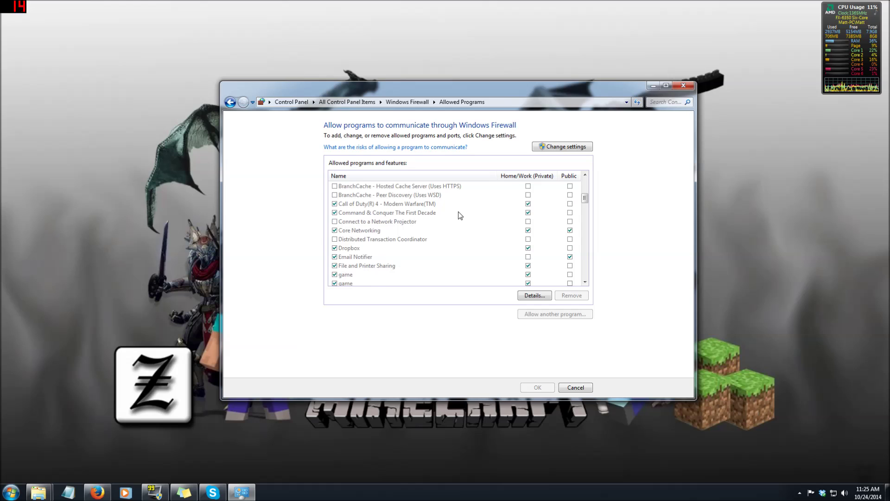
{"action": "scroll", "coordinate": [459, 215], "scroll_direction": "up", "scroll_amount": 2}
{"action": "scroll", "coordinate": [458, 215], "scroll_direction": "up", "scroll_amount": 2}
{"action": "scroll", "coordinate": [452, 216], "scroll_direction": "down", "scroll_amount": 4}
{"action": "left_click", "coordinate": [364, 214]}
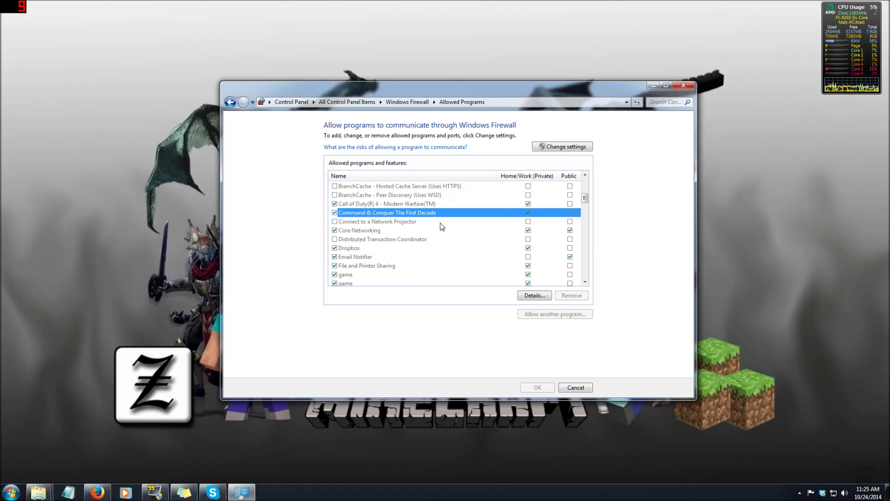
Unlock the allowed list, keep it unchanged, save with OK and close Windows Firewall.
{"action": "left_click", "coordinate": [581, 149]}
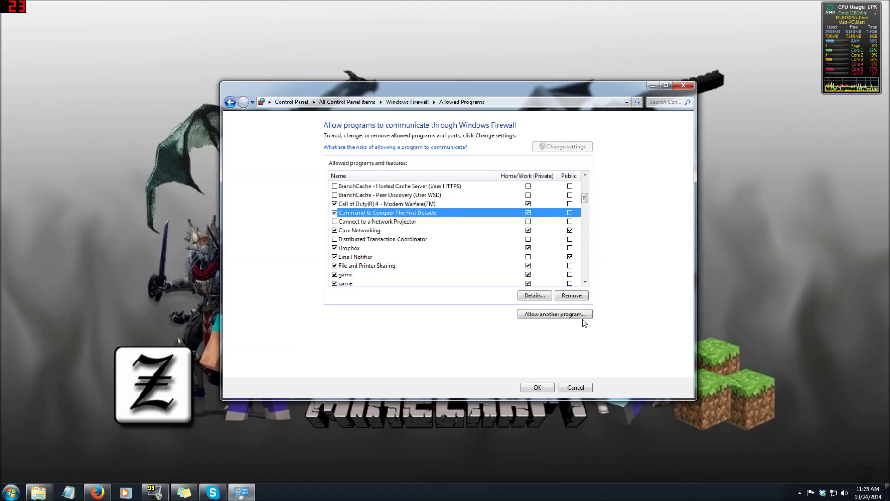
{"action": "left_click", "coordinate": [527, 316]}
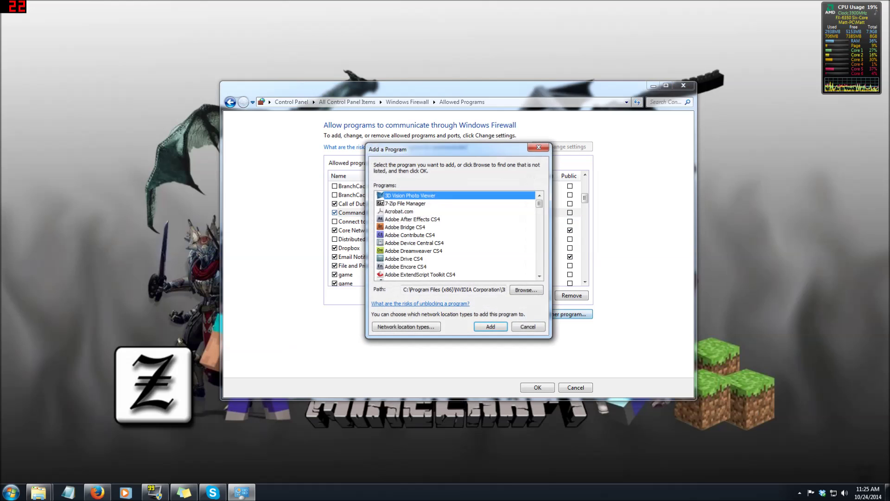
{"action": "scroll", "coordinate": [462, 236], "scroll_direction": "down", "scroll_amount": 5}
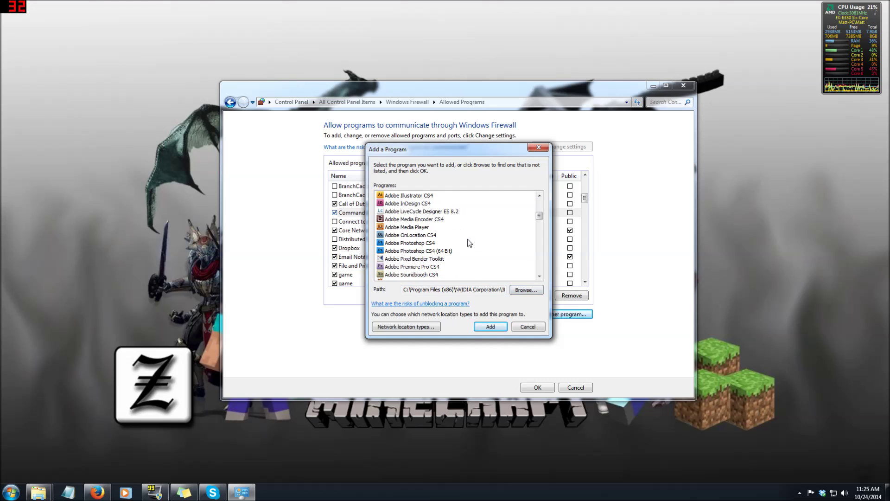
{"action": "left_click", "coordinate": [539, 149]}
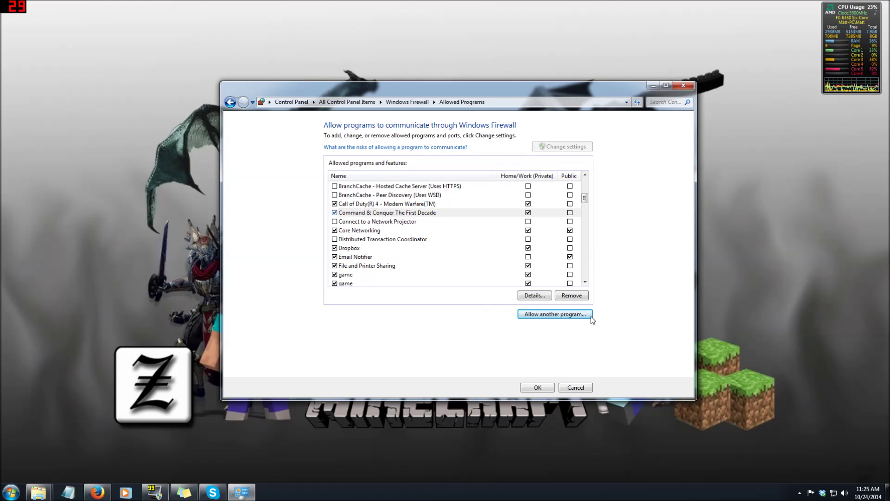
{"action": "left_click", "coordinate": [537, 388]}
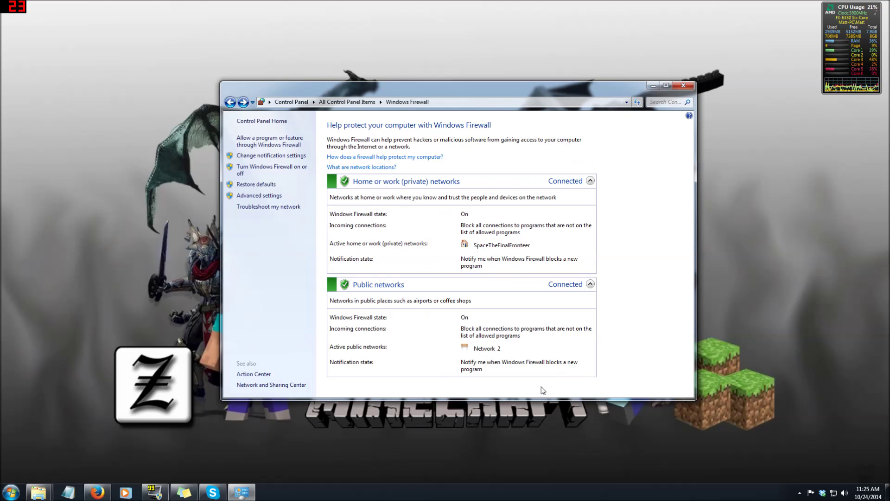
{"action": "left_click", "coordinate": [684, 84]}
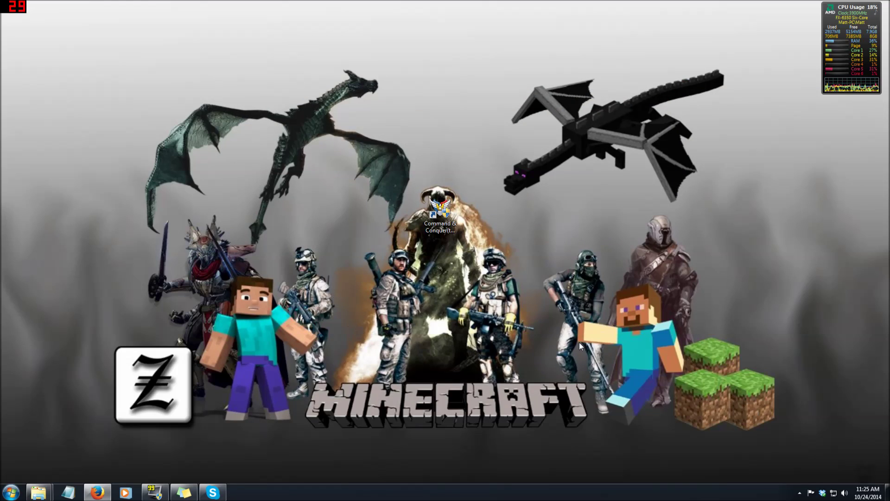
Launch Generals and accept its options with LAN IP 192.168.10.185.
{"action": "double_click", "coordinate": [440, 215]}
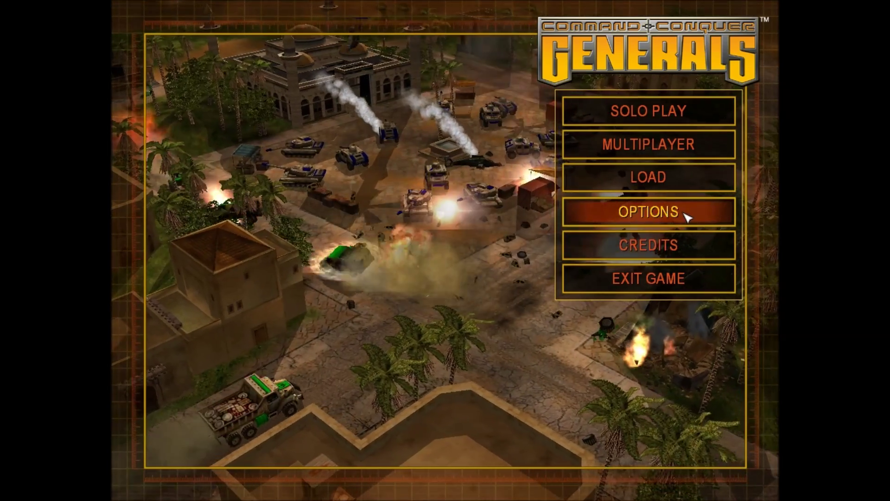
{"action": "left_click", "coordinate": [696, 214]}
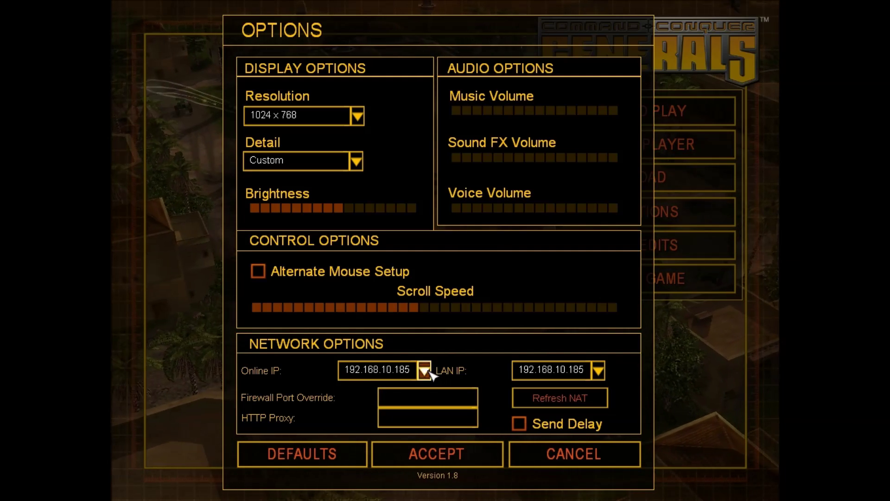
{"action": "left_click", "coordinate": [602, 373]}
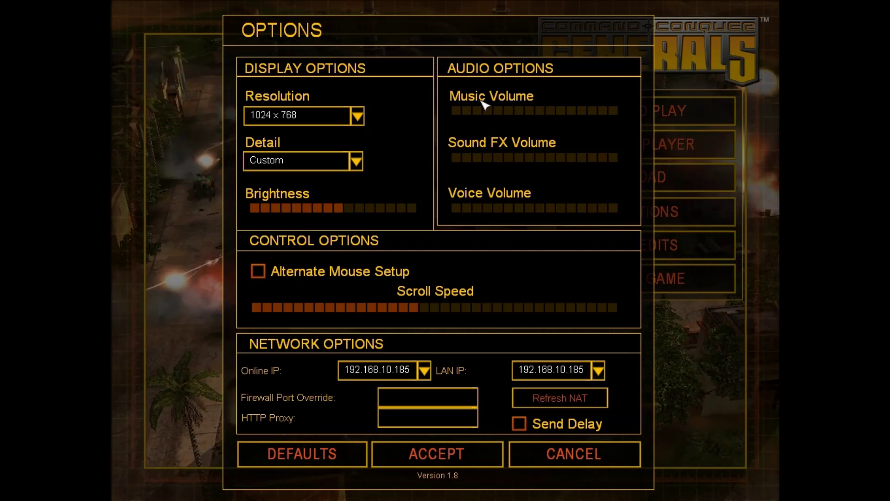
{"action": "left_click", "coordinate": [447, 458]}
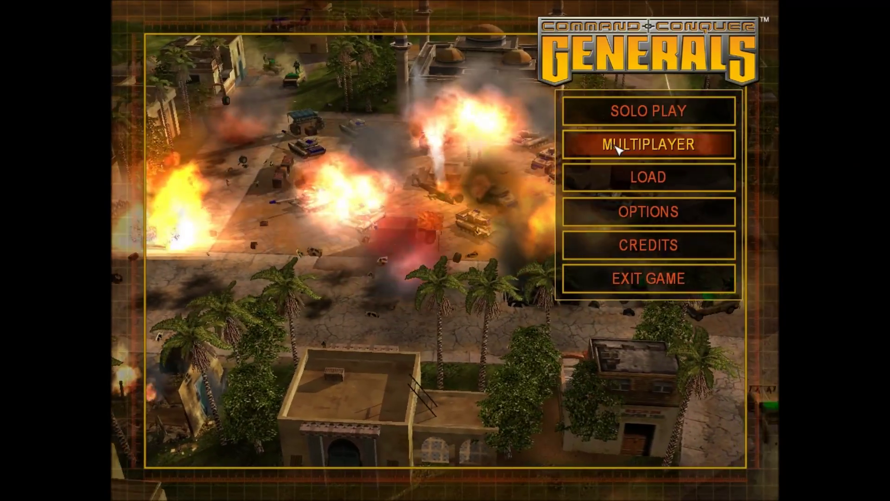
Go to Multiplayer > Network and join the hosted Whiteout (8) LAN game.
{"action": "left_click", "coordinate": [618, 148]}
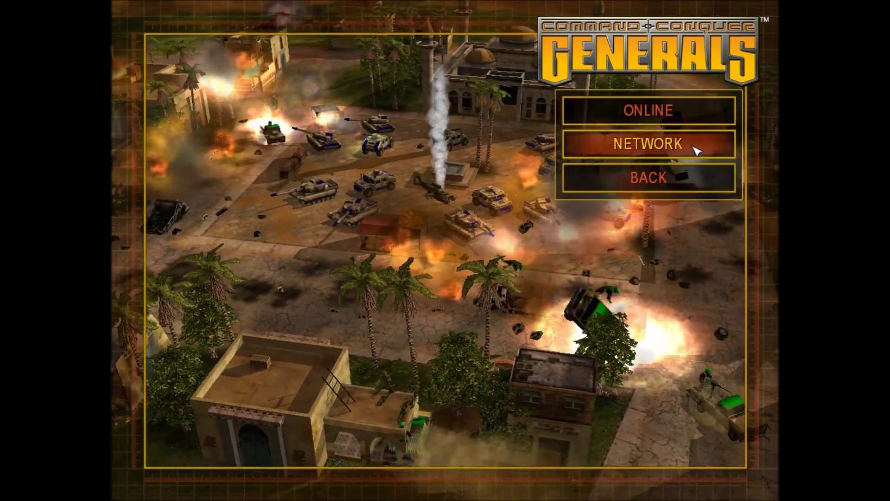
{"action": "left_click", "coordinate": [697, 149]}
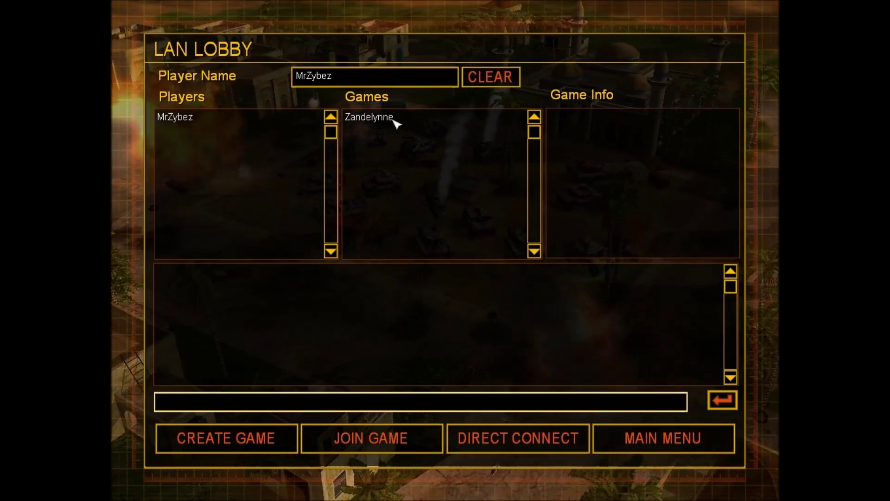
{"action": "left_click", "coordinate": [365, 120]}
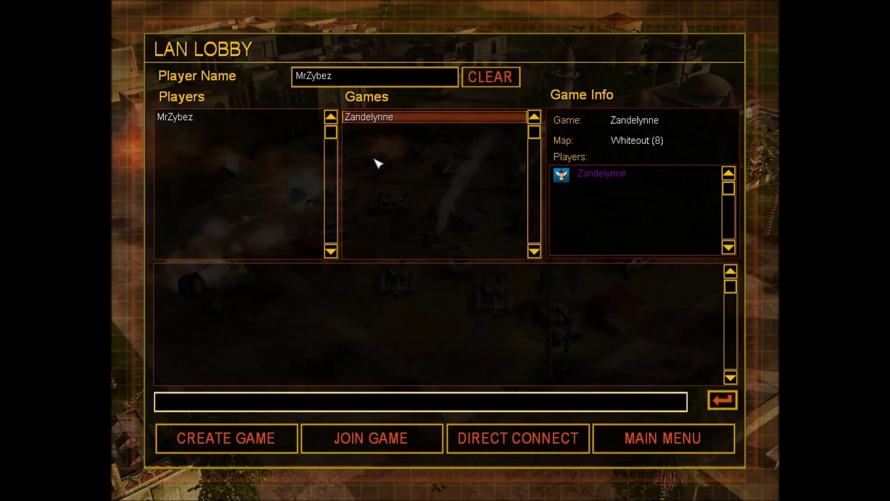
{"action": "left_click", "coordinate": [372, 446]}
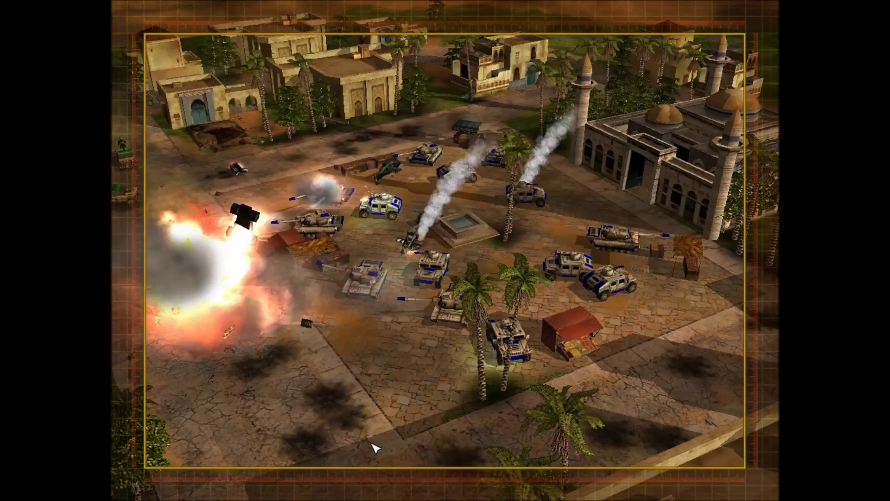